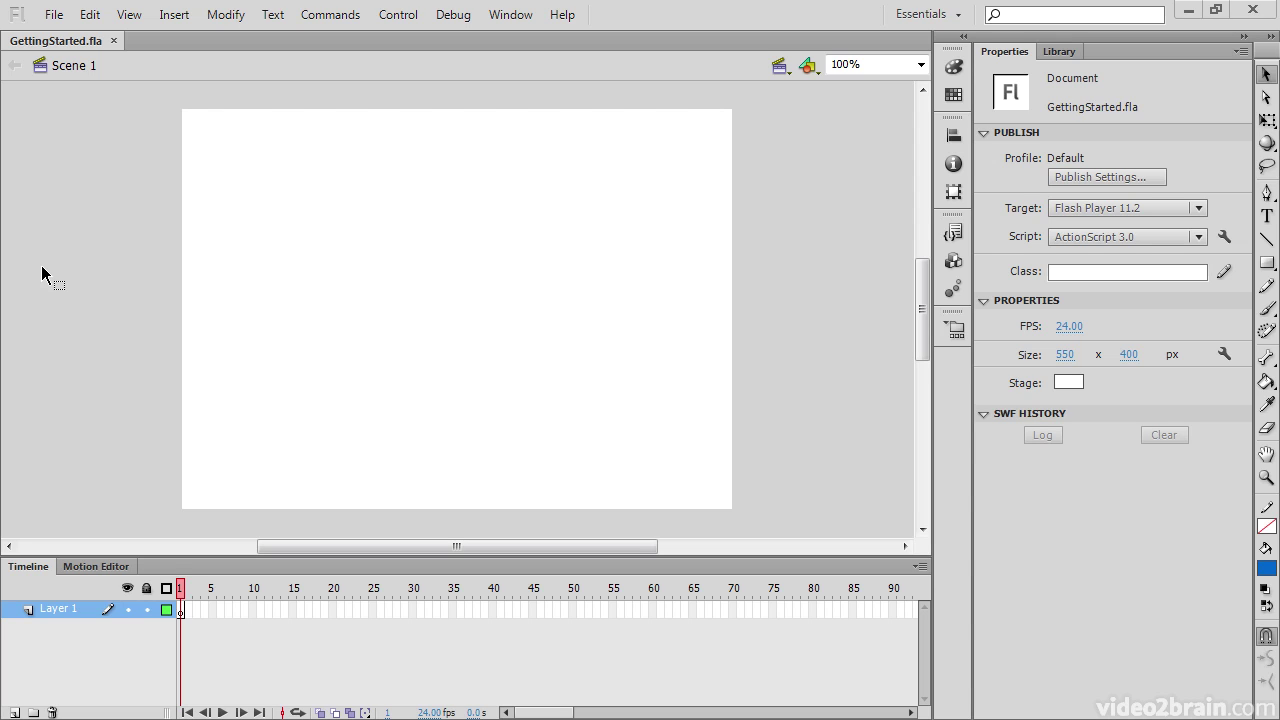
# - Reset the drawing colours to the default white stroke and black fill with the D shortcut
pyautogui.press('d')
pyautogui.click(782, 68)
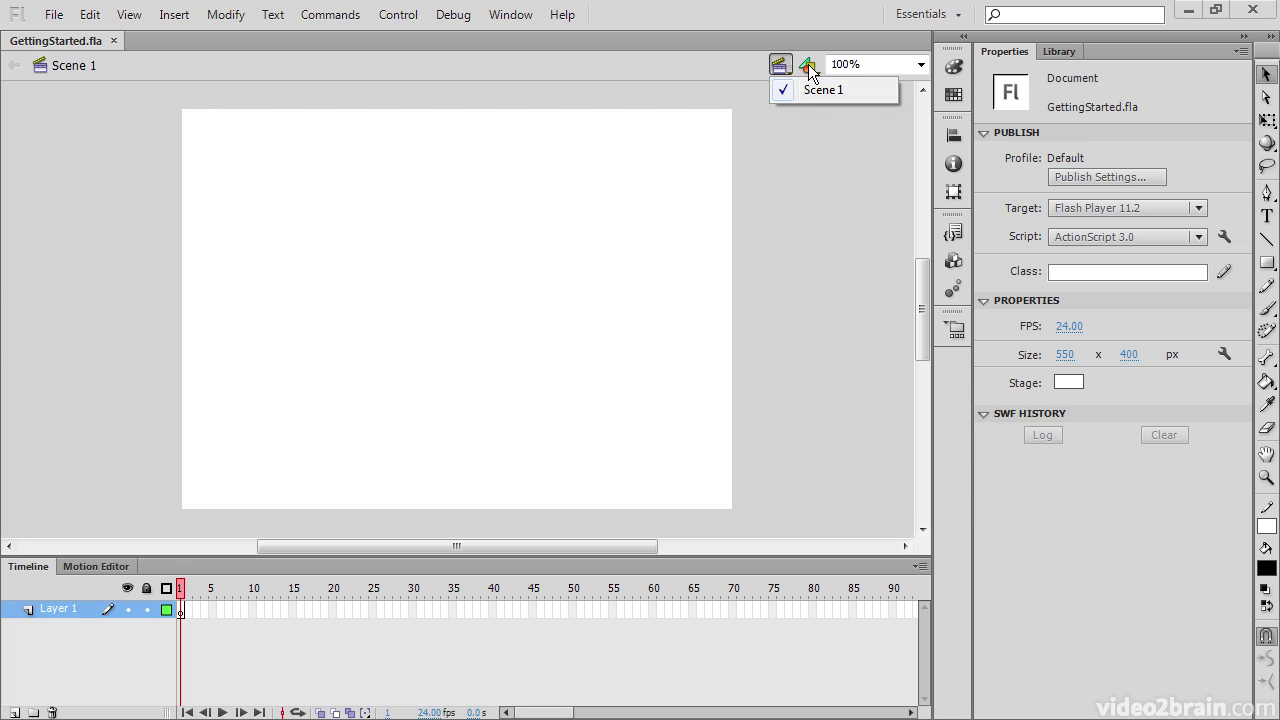
pyautogui.click(808, 64)
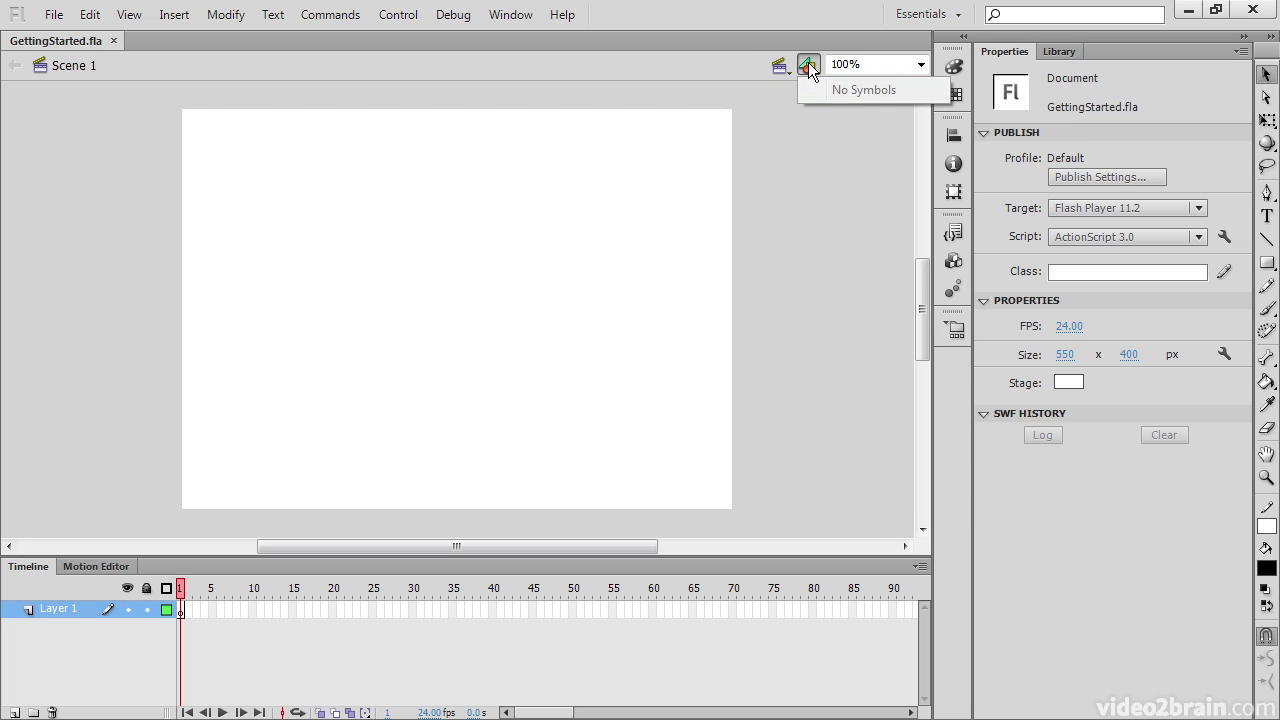
pyautogui.click(880, 65)
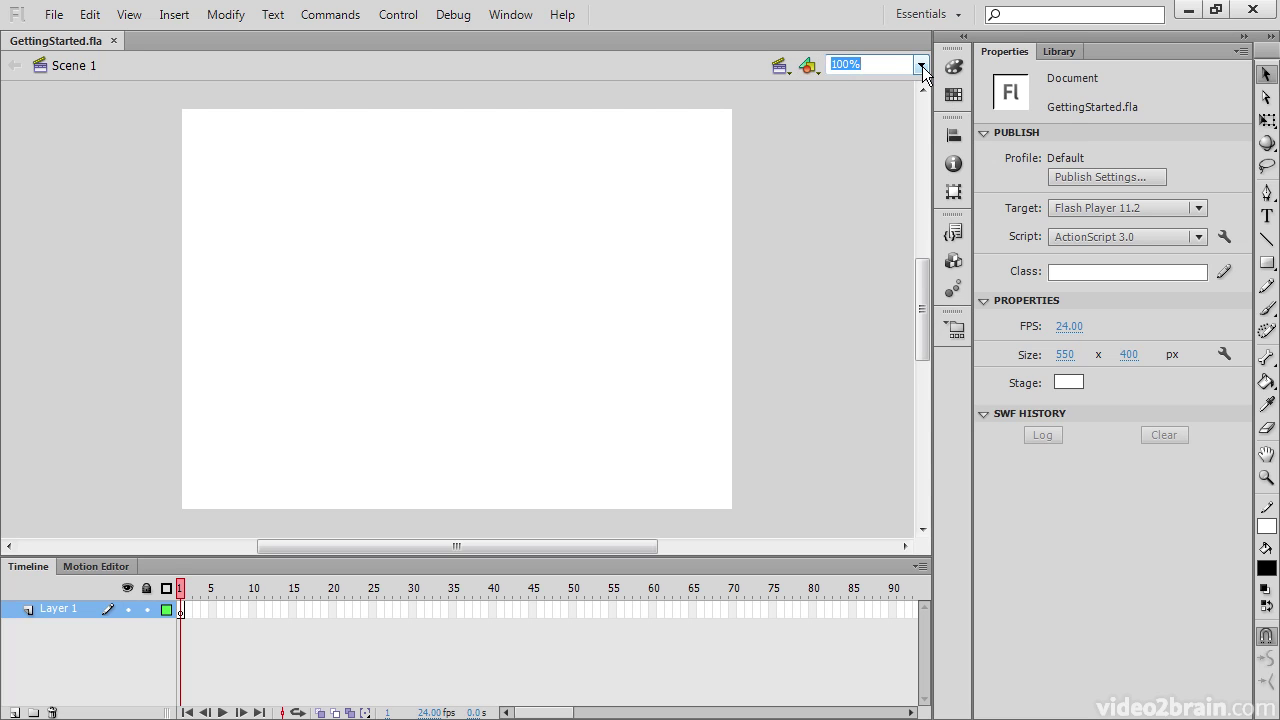
pyautogui.click(922, 65)
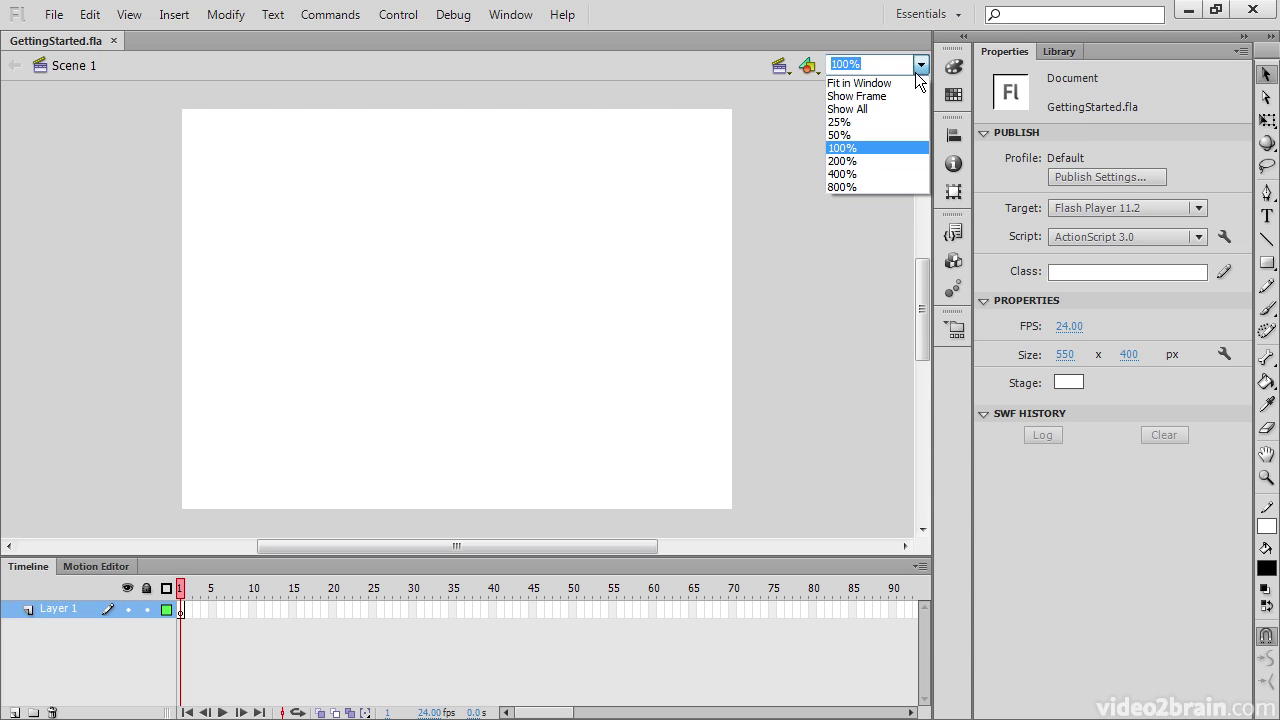
pyautogui.click(720, 65)
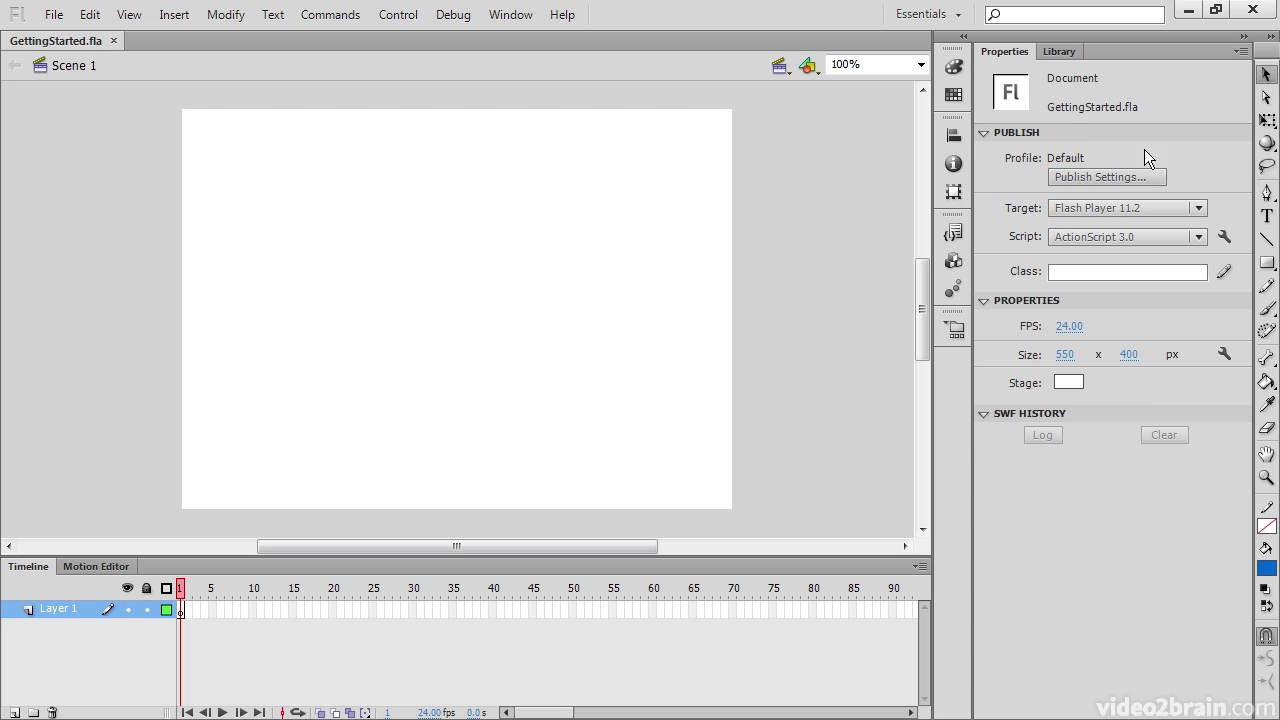
pyautogui.click(1061, 51)
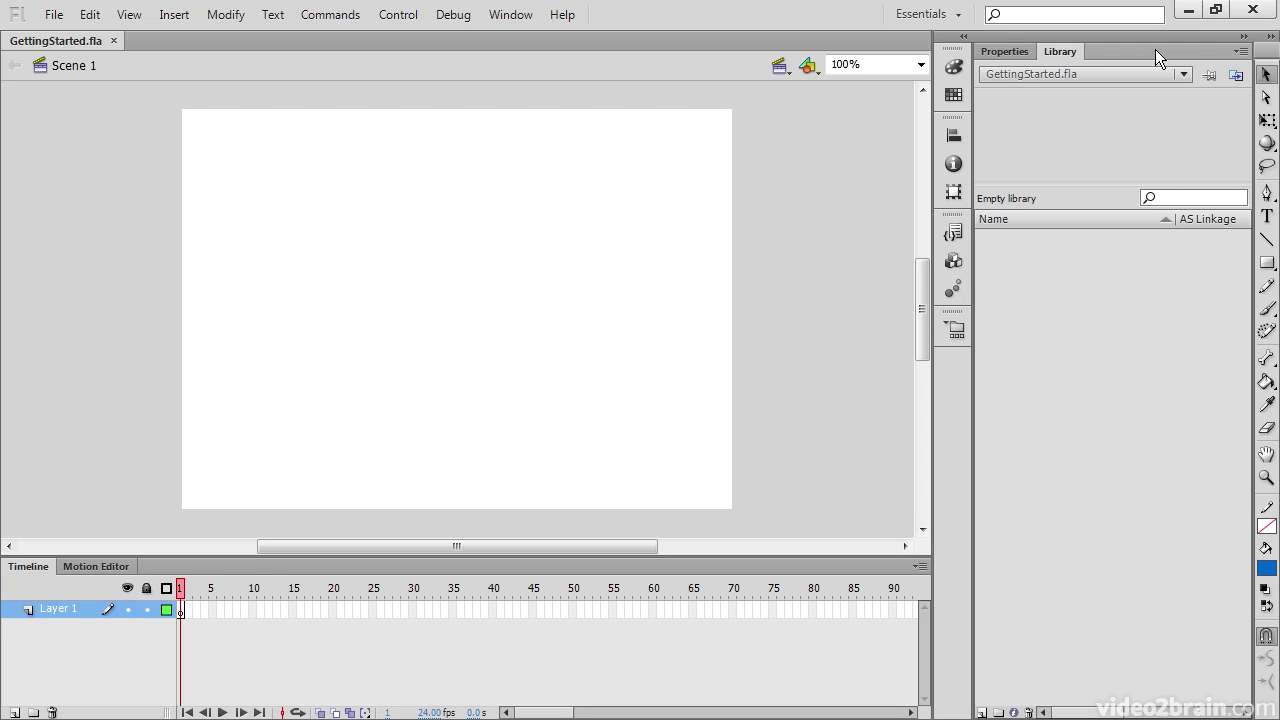
pyautogui.click(1004, 51)
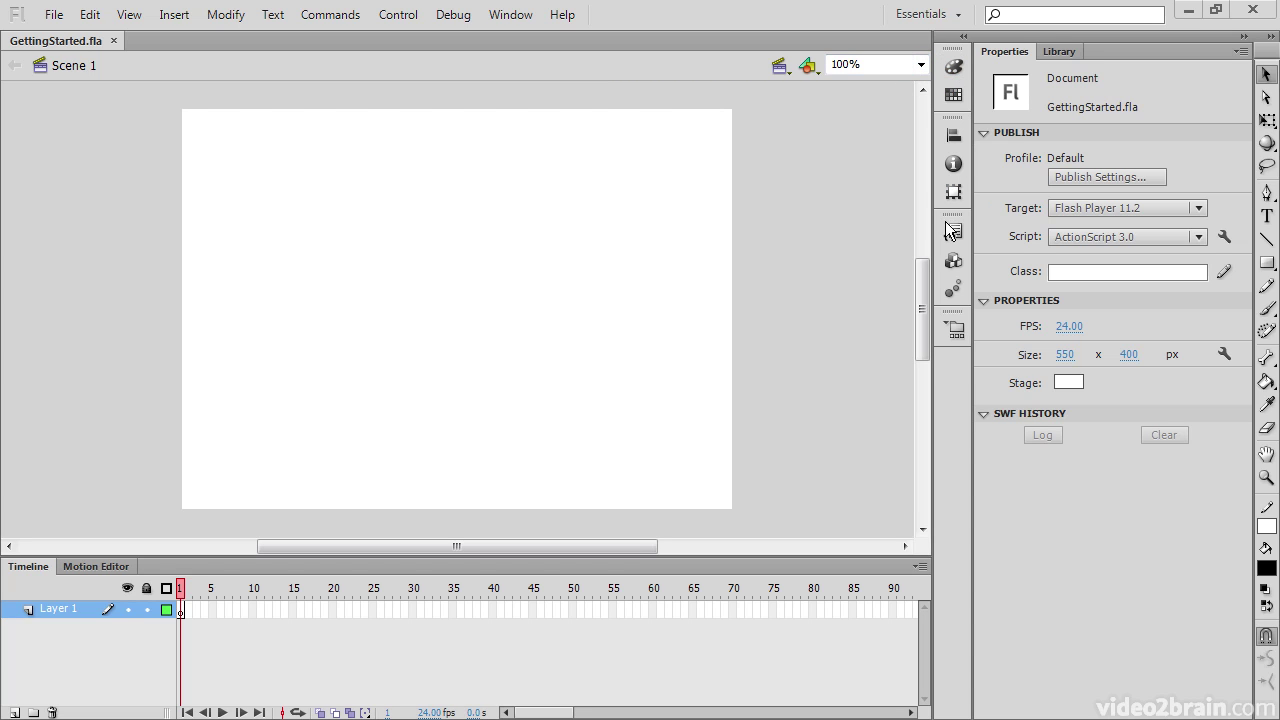
# - Expand and collapse the panel dock, then pick the blue 3333CC fill from the colour swatches
pyautogui.click(963, 40)
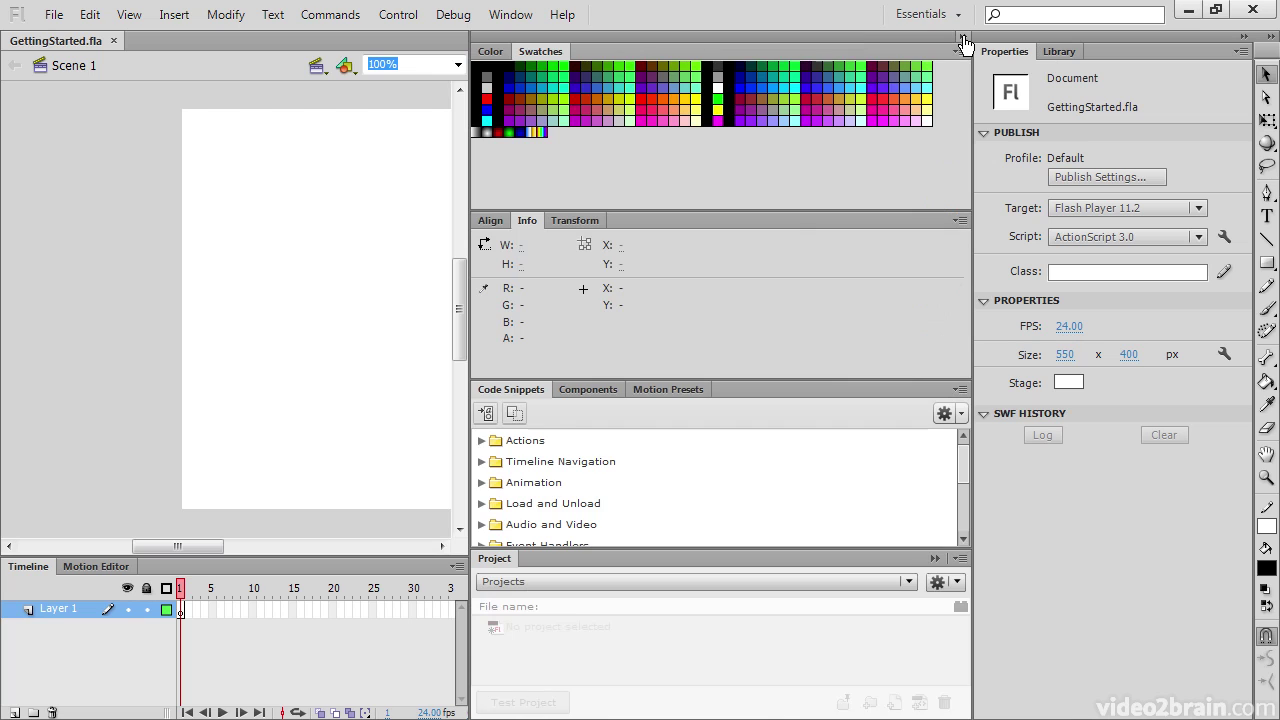
pyautogui.click(963, 40)
pyautogui.click(954, 66)
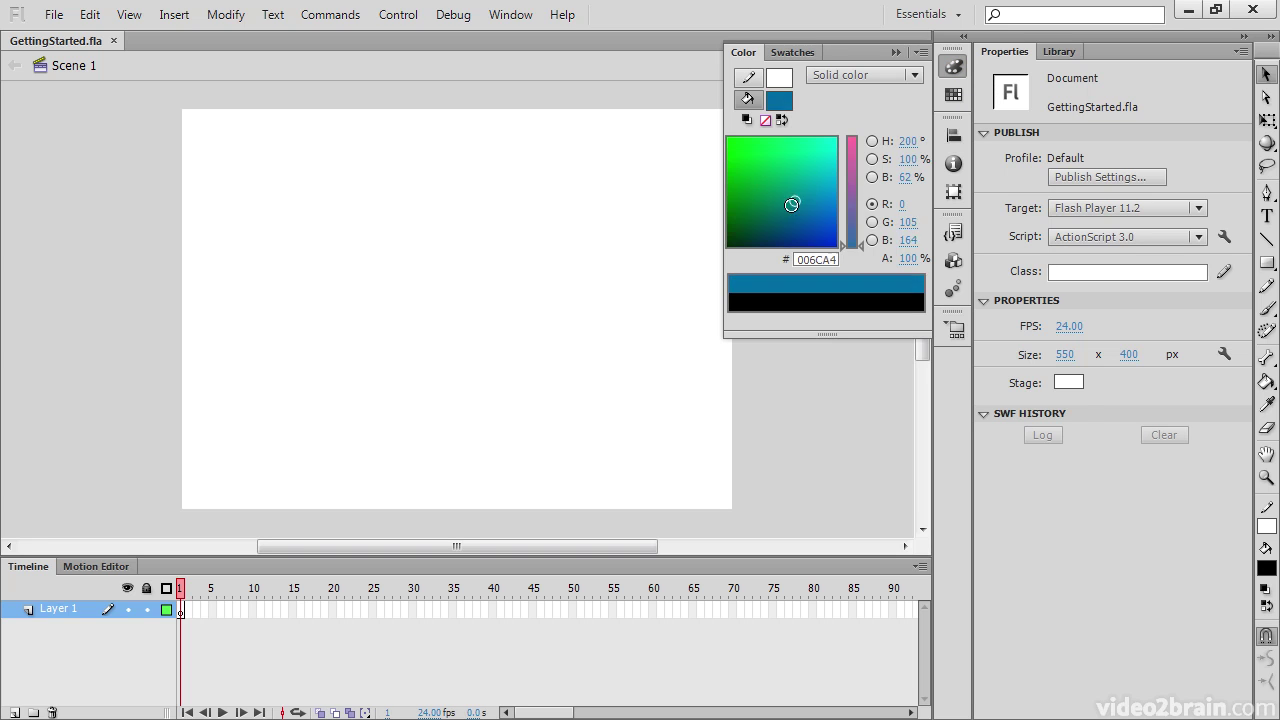
pyautogui.click(797, 54)
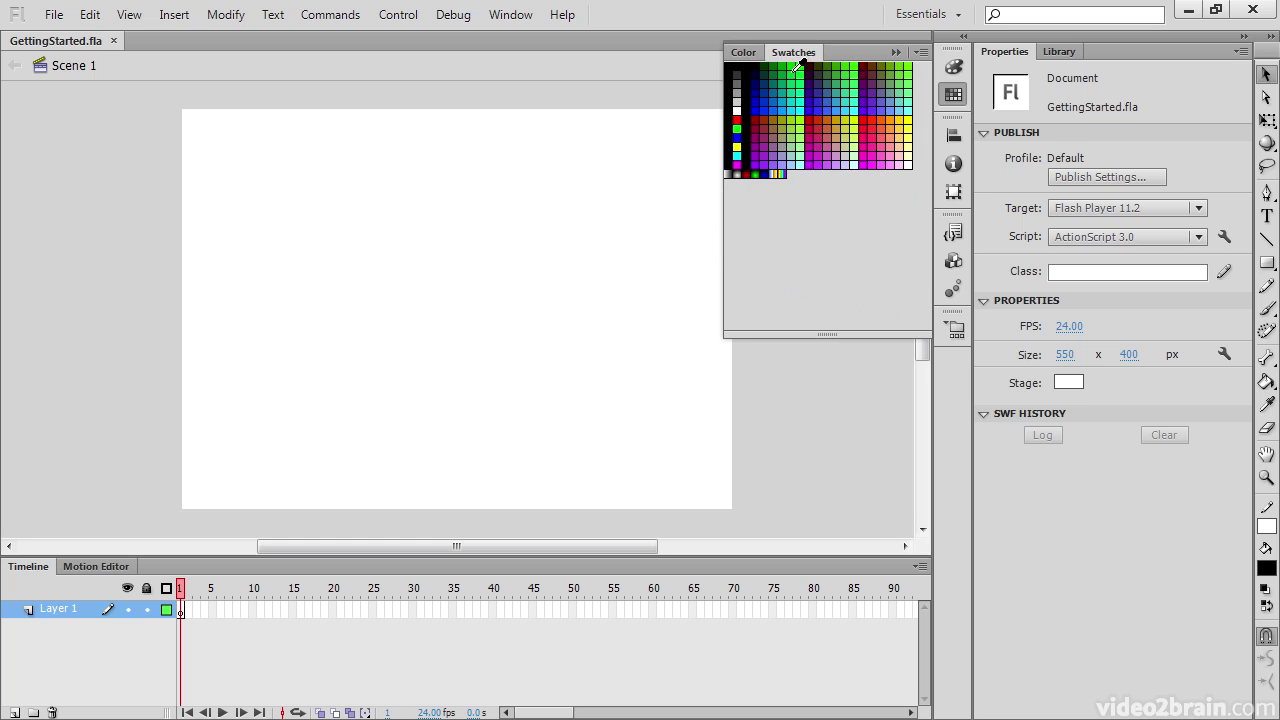
pyautogui.click(813, 98)
# - Switch between the Color mixer and Swatches, ending with Swatches shown
pyautogui.click(953, 69)
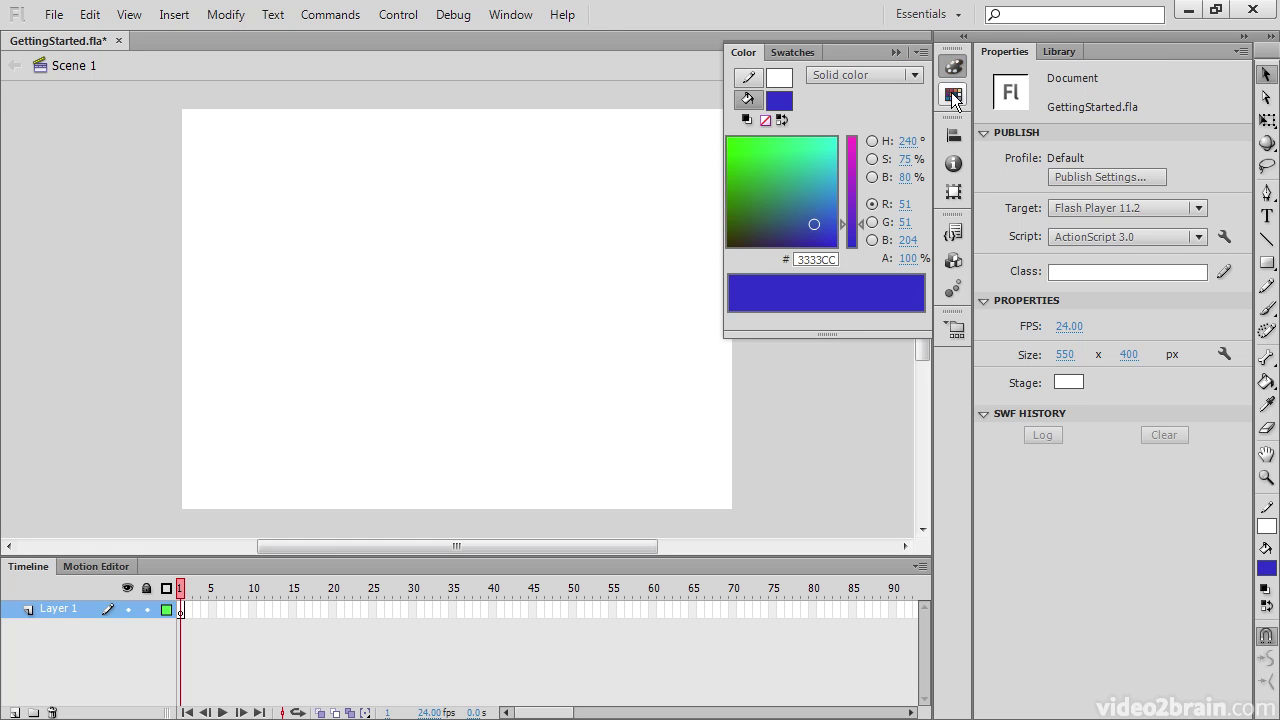
pyautogui.click(952, 93)
pyautogui.click(953, 67)
pyautogui.click(954, 95)
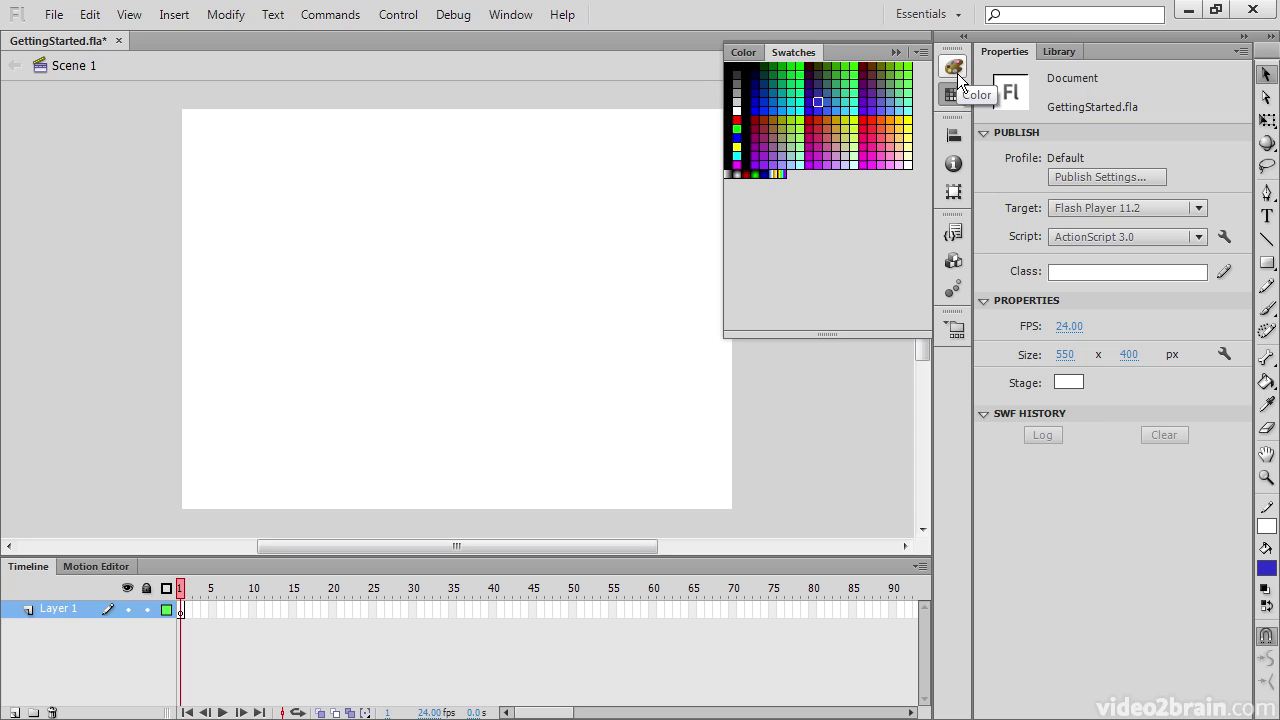
# - Show the Align panel, step through its Info and Transform tabs, and finish on Transform
pyautogui.click(955, 140)
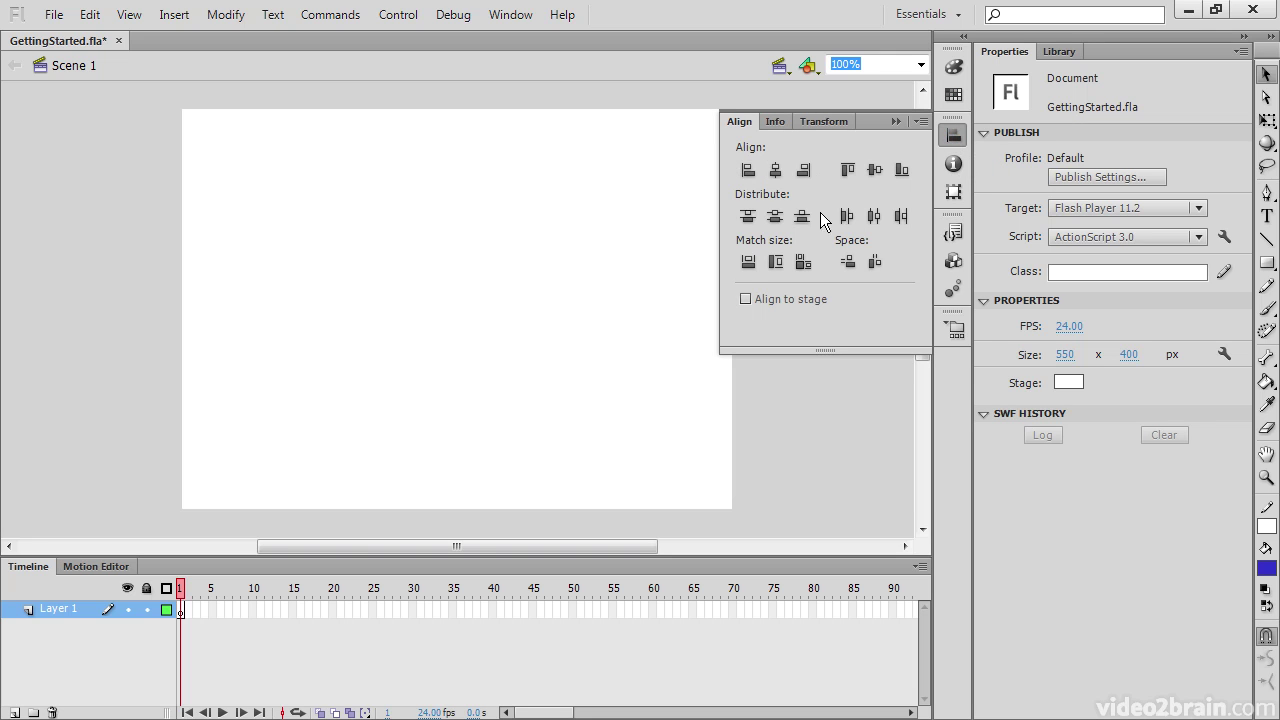
pyautogui.click(774, 121)
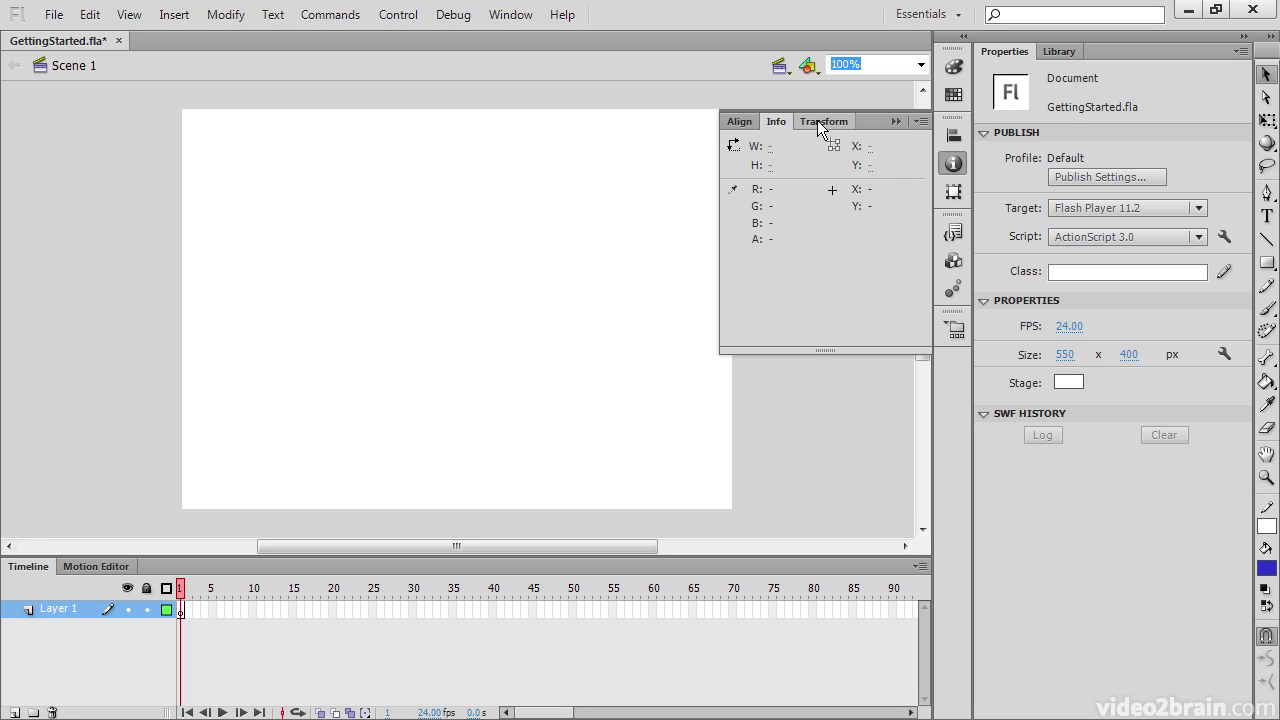
pyautogui.click(820, 121)
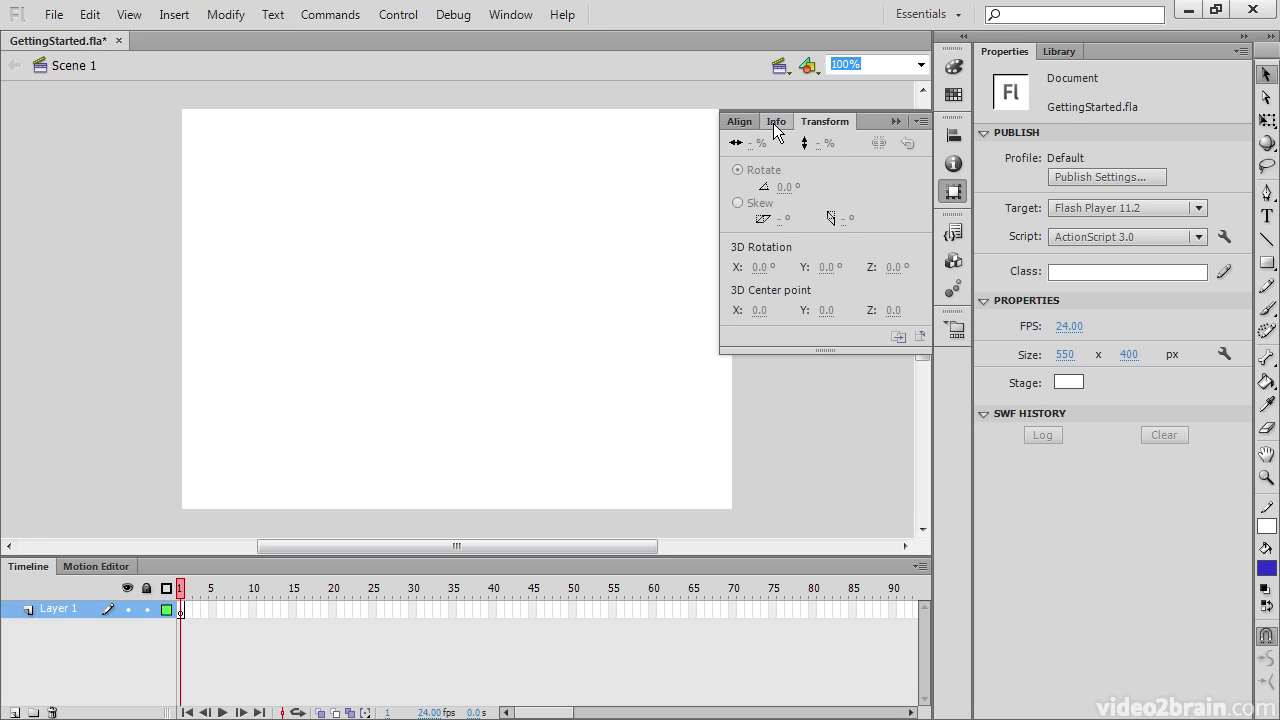
pyautogui.click(779, 125)
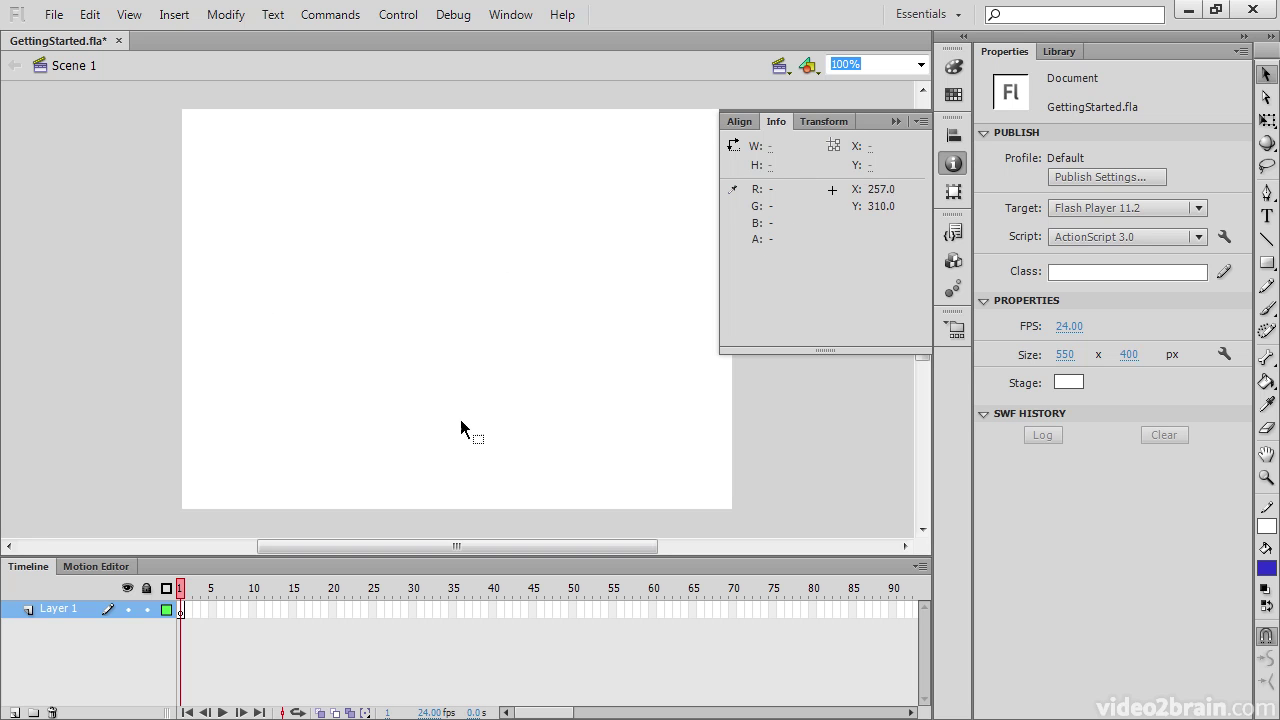
pyautogui.click(956, 192)
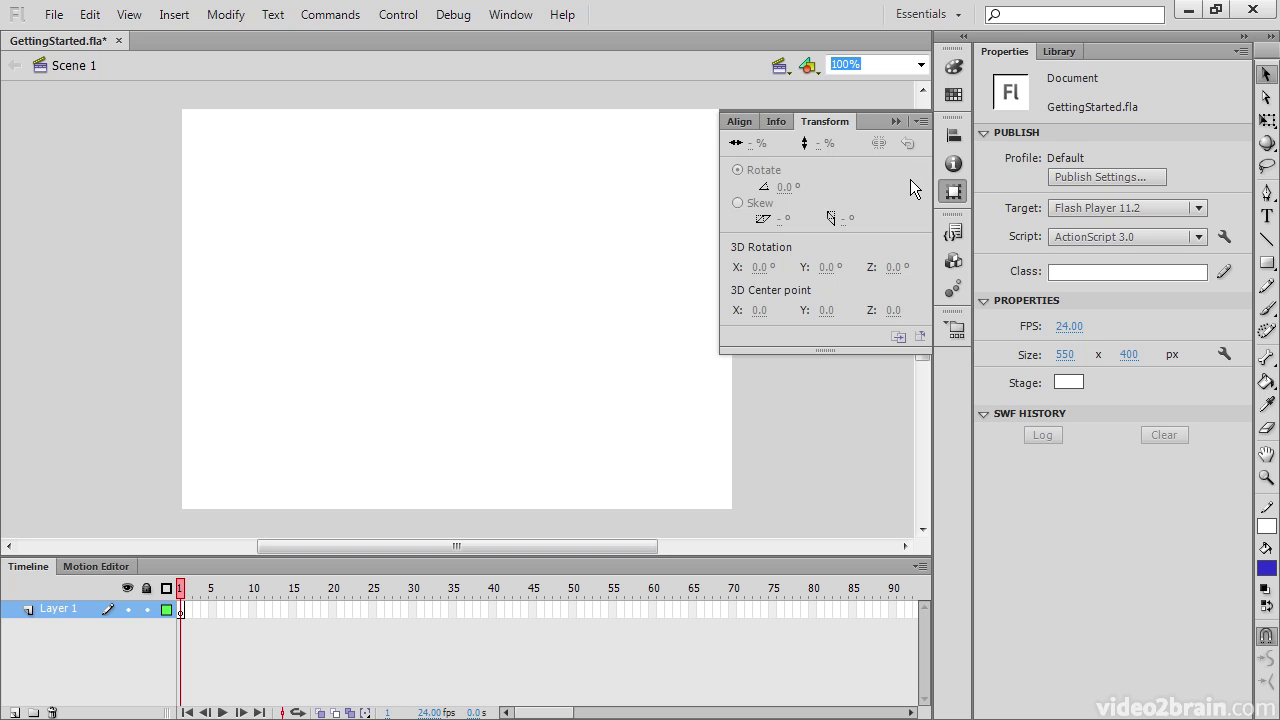
# - Show the Code Snippets panel and expand then collapse its Actions folder
pyautogui.click(955, 234)
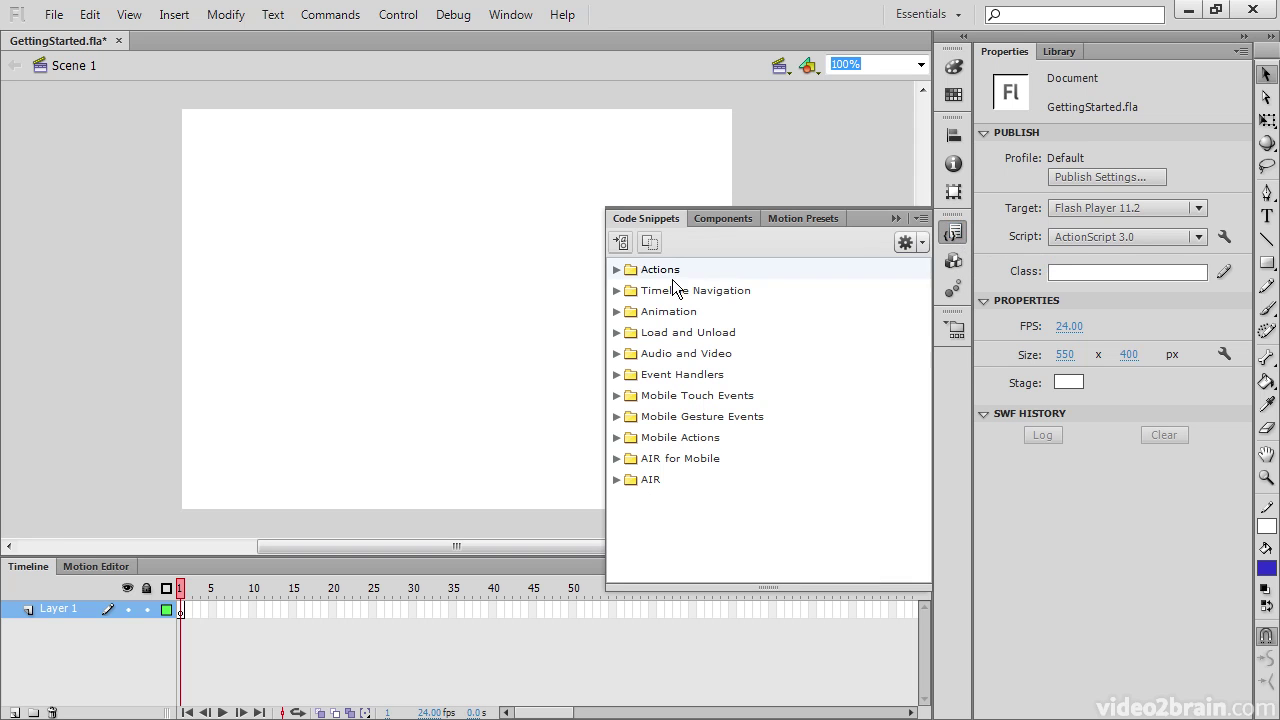
pyautogui.click(616, 270)
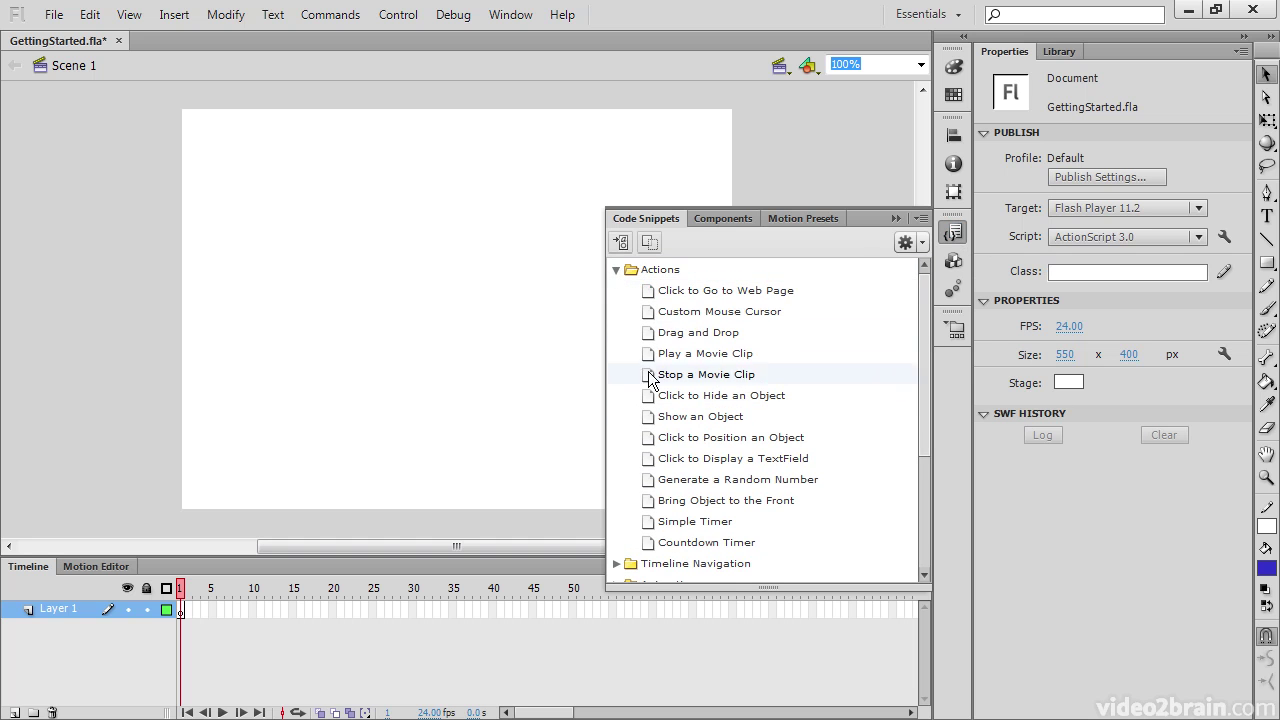
pyautogui.click(615, 269)
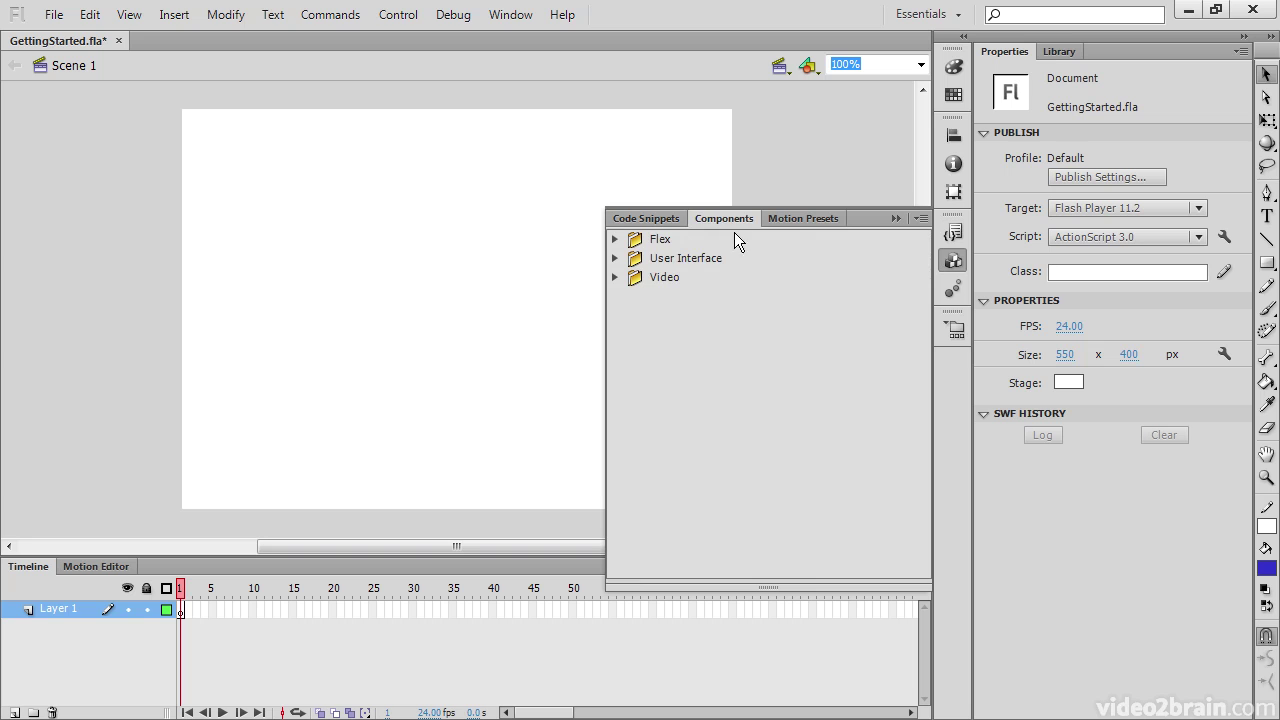
# - In Components, expand and collapse the Flex, User Interface and Video folders, leaving all collapsed
pyautogui.click(615, 239)
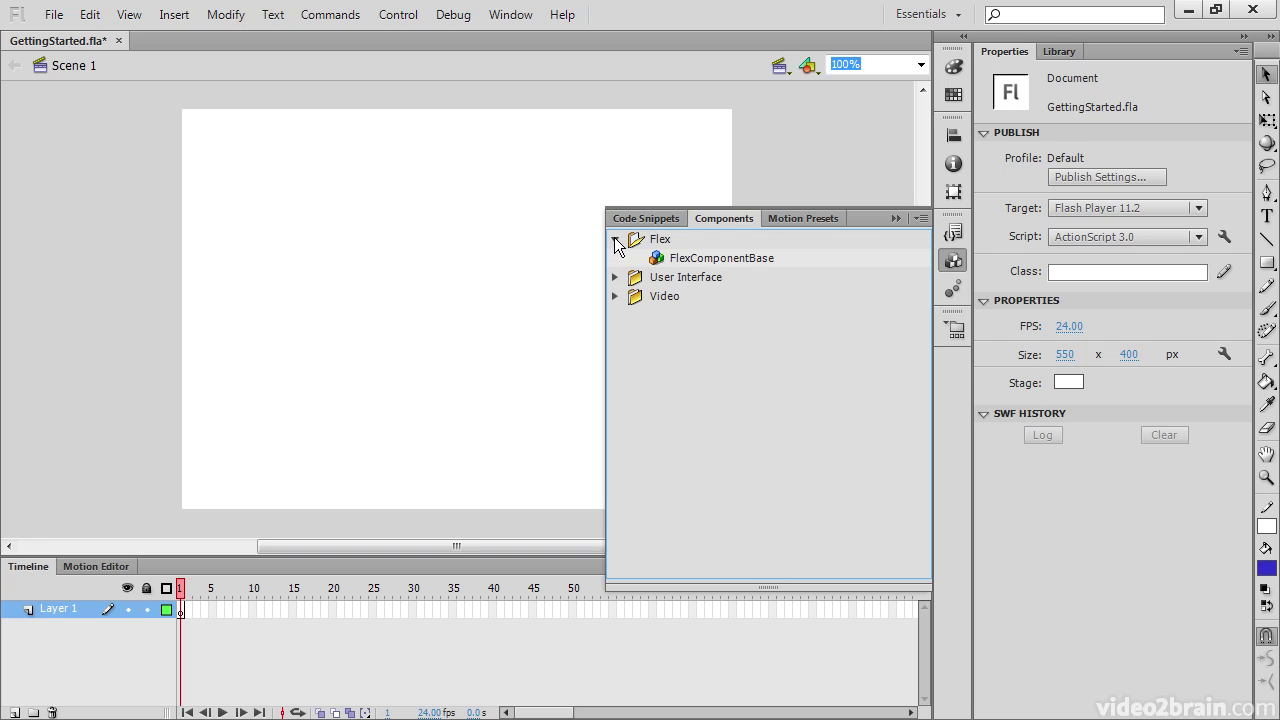
pyautogui.click(616, 277)
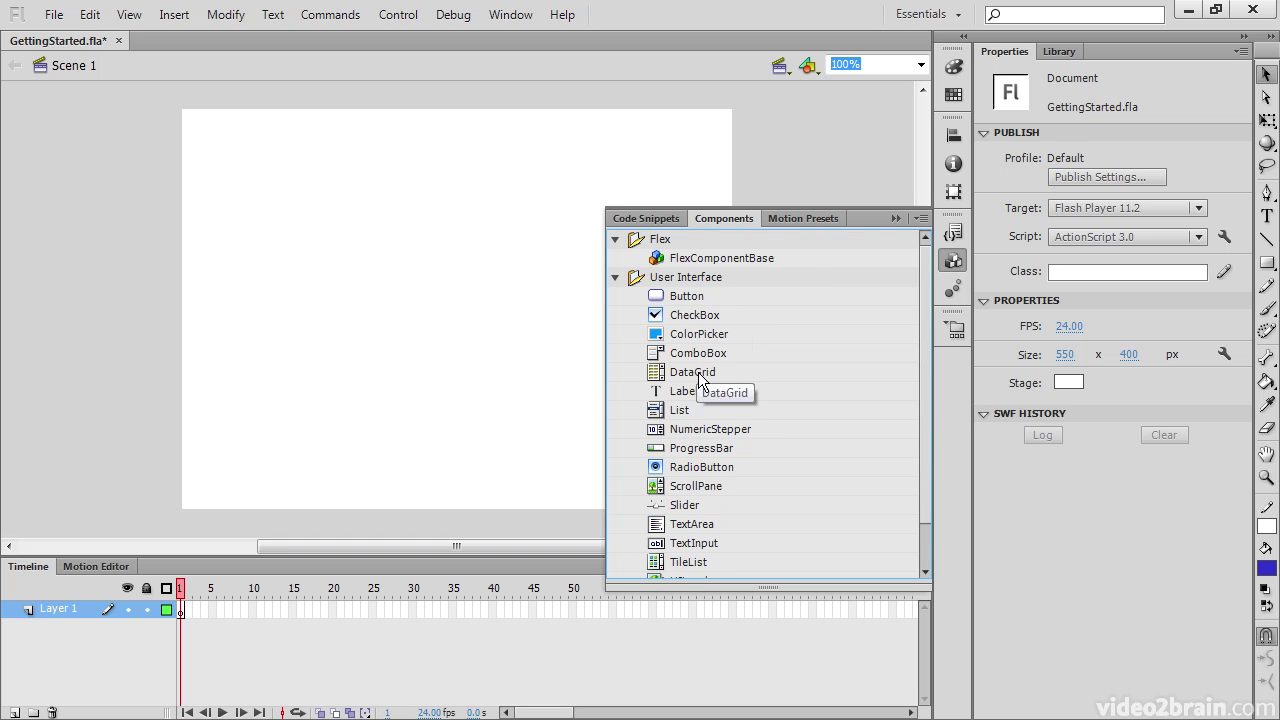
pyautogui.click(616, 277)
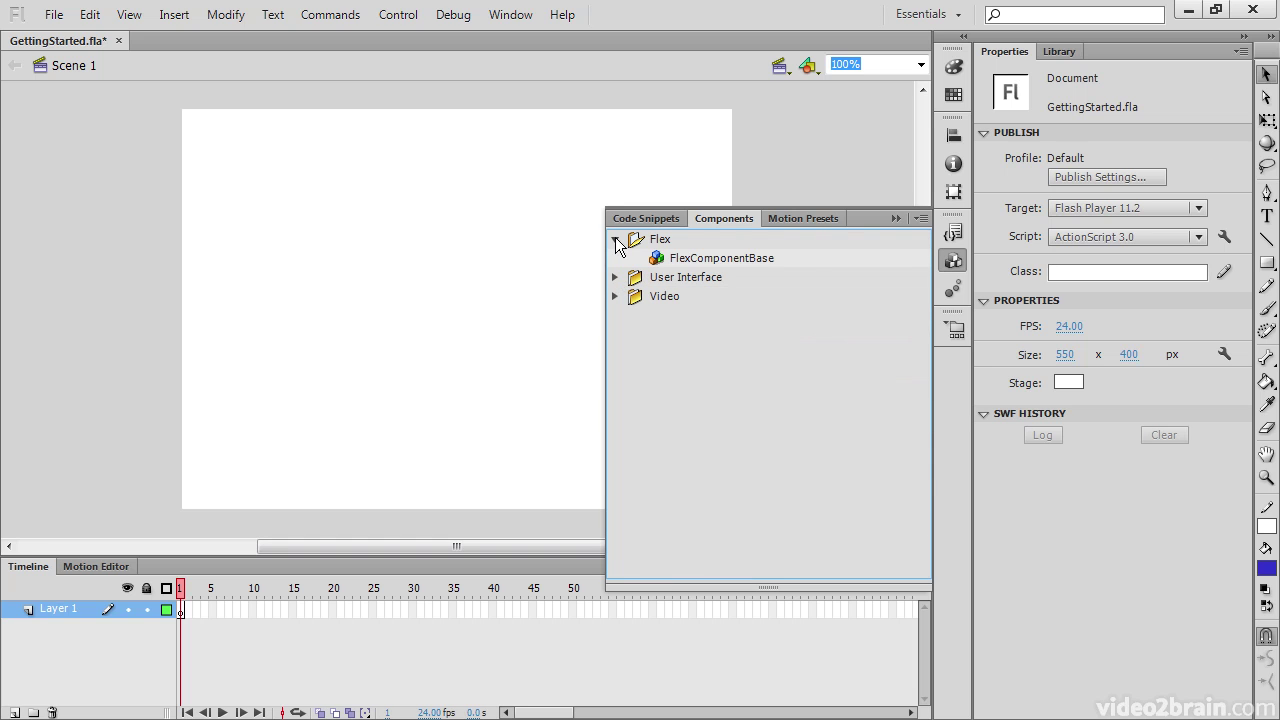
pyautogui.click(615, 239)
pyautogui.click(615, 277)
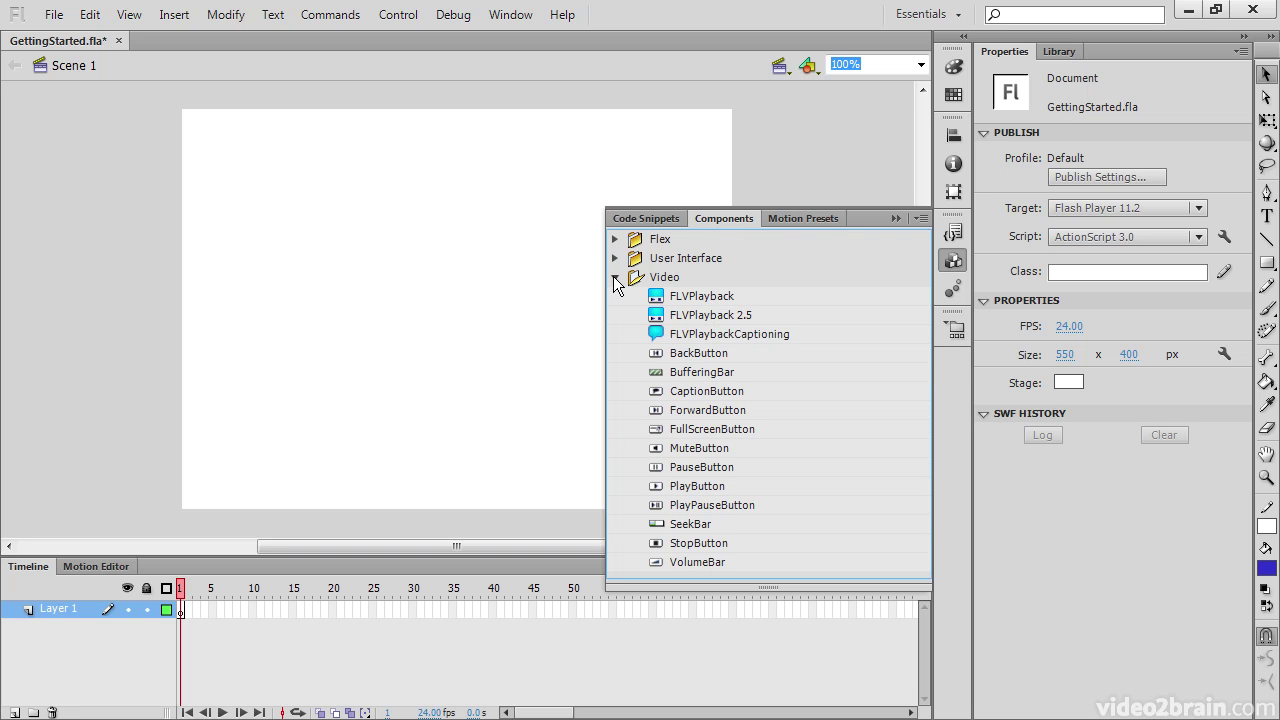
pyautogui.click(614, 277)
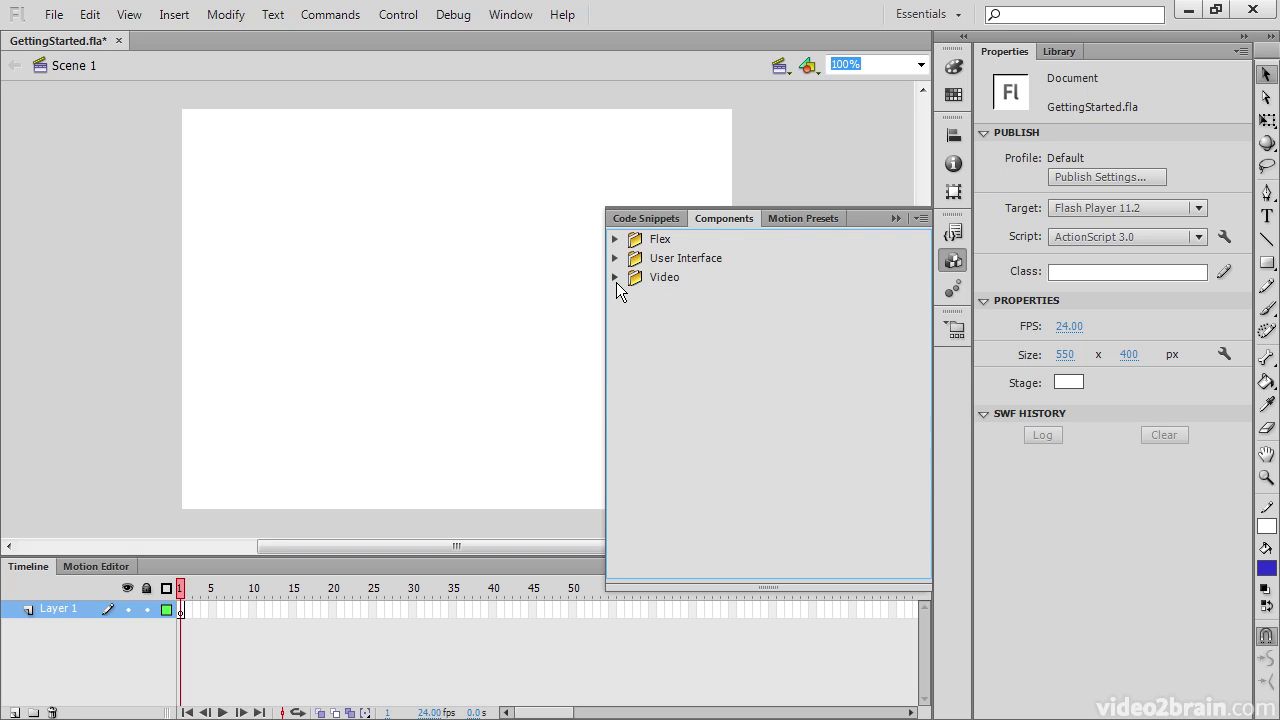
# - Expand Default Presets in Motion Presets and preview fly-in-blur-bottom, then bounce-smoosh
pyautogui.click(796, 220)
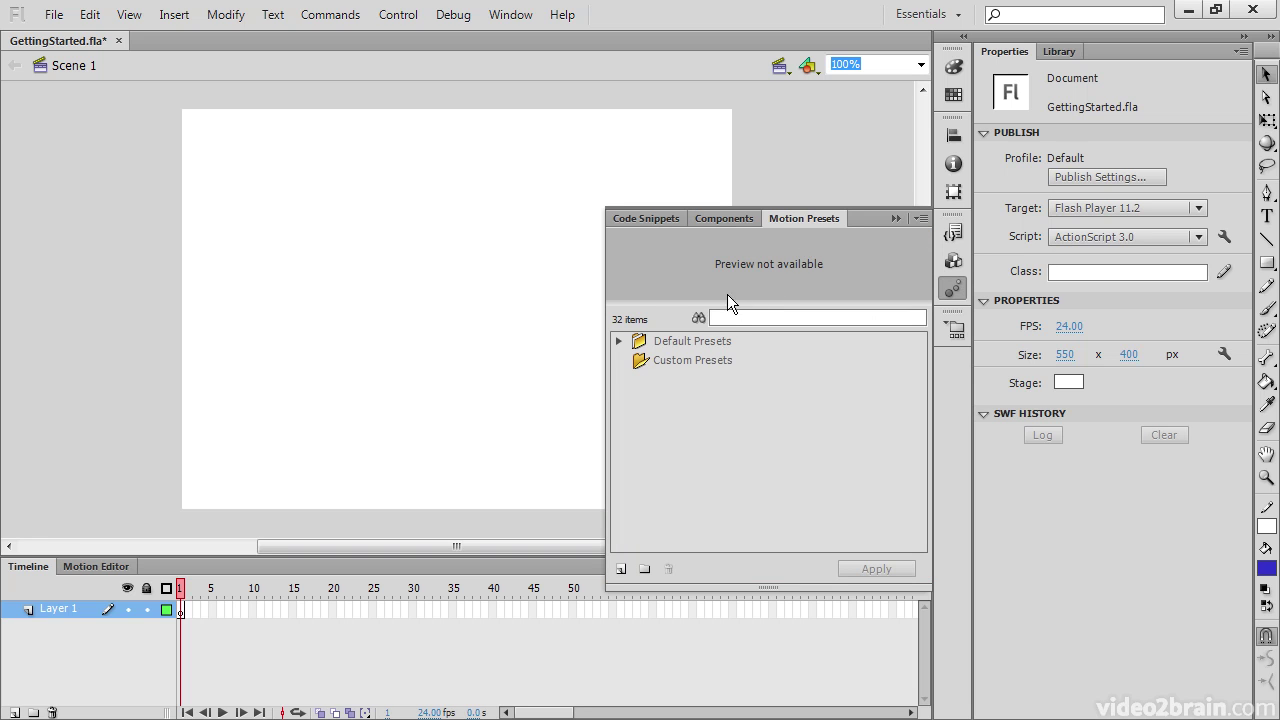
pyautogui.click(620, 342)
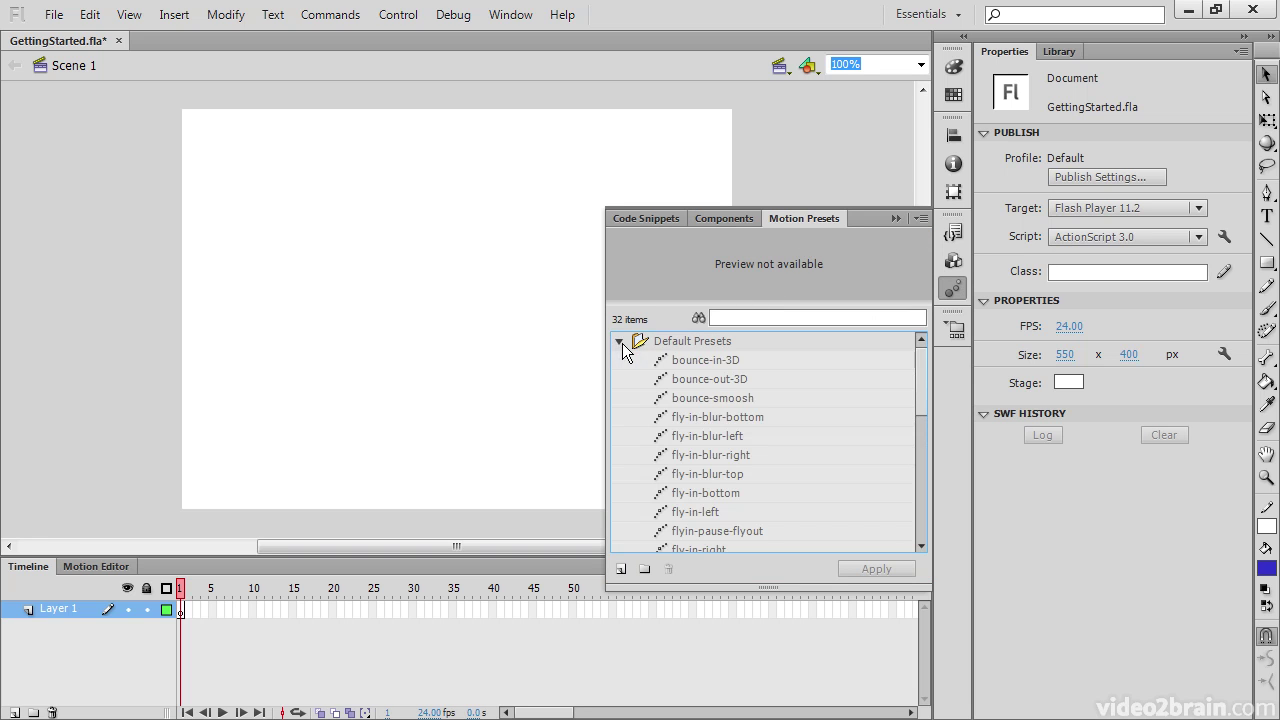
pyautogui.click(692, 416)
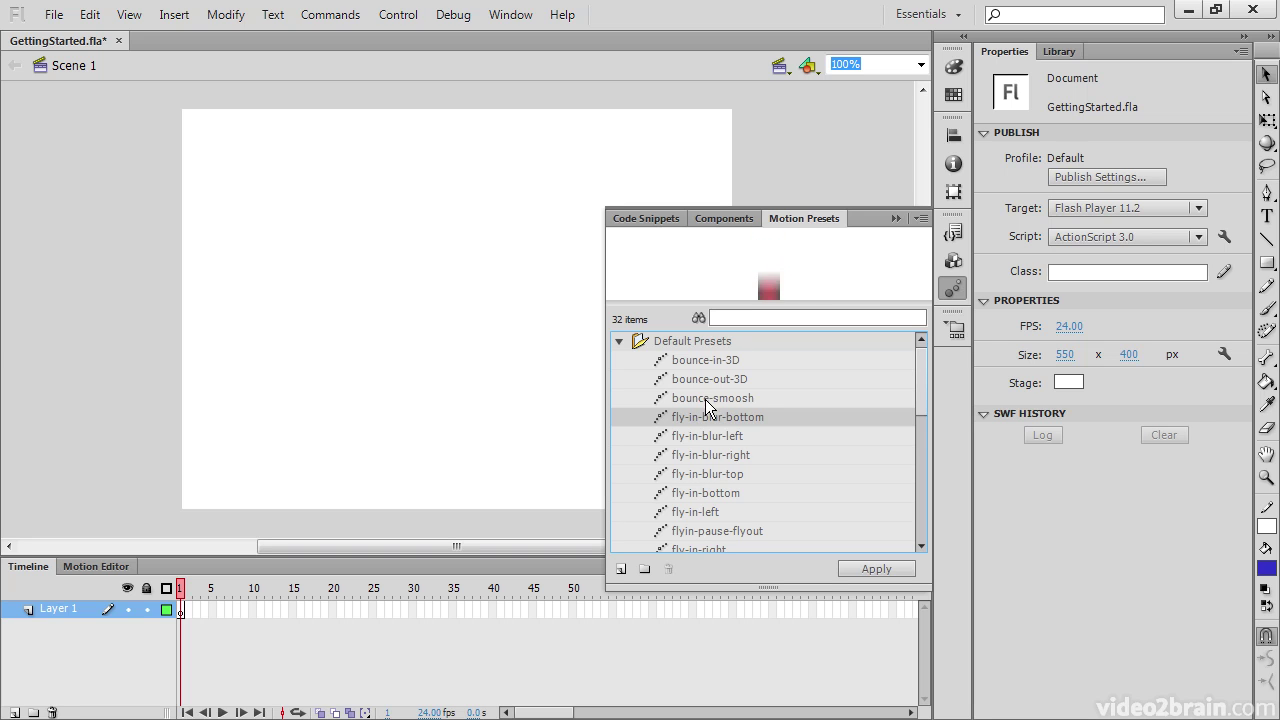
pyautogui.click(705, 398)
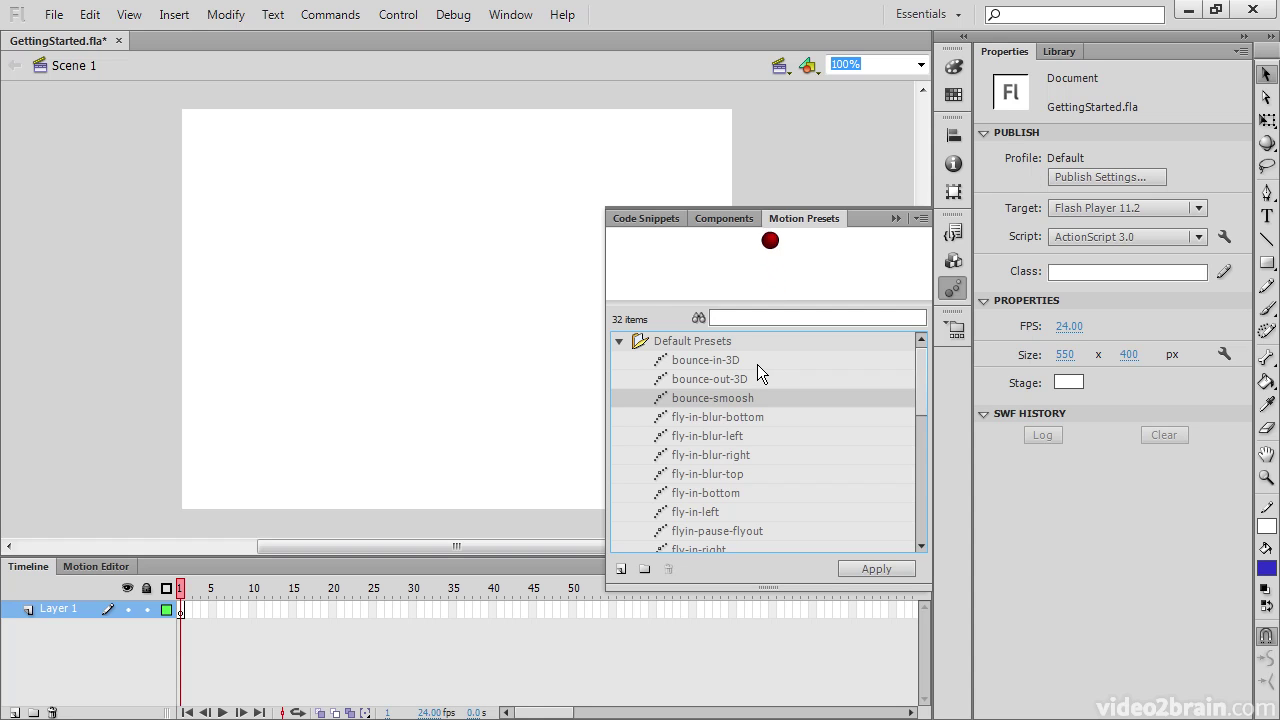
# - Show the Project panel from the bottom of the dock, with no project selected
pyautogui.click(954, 328)
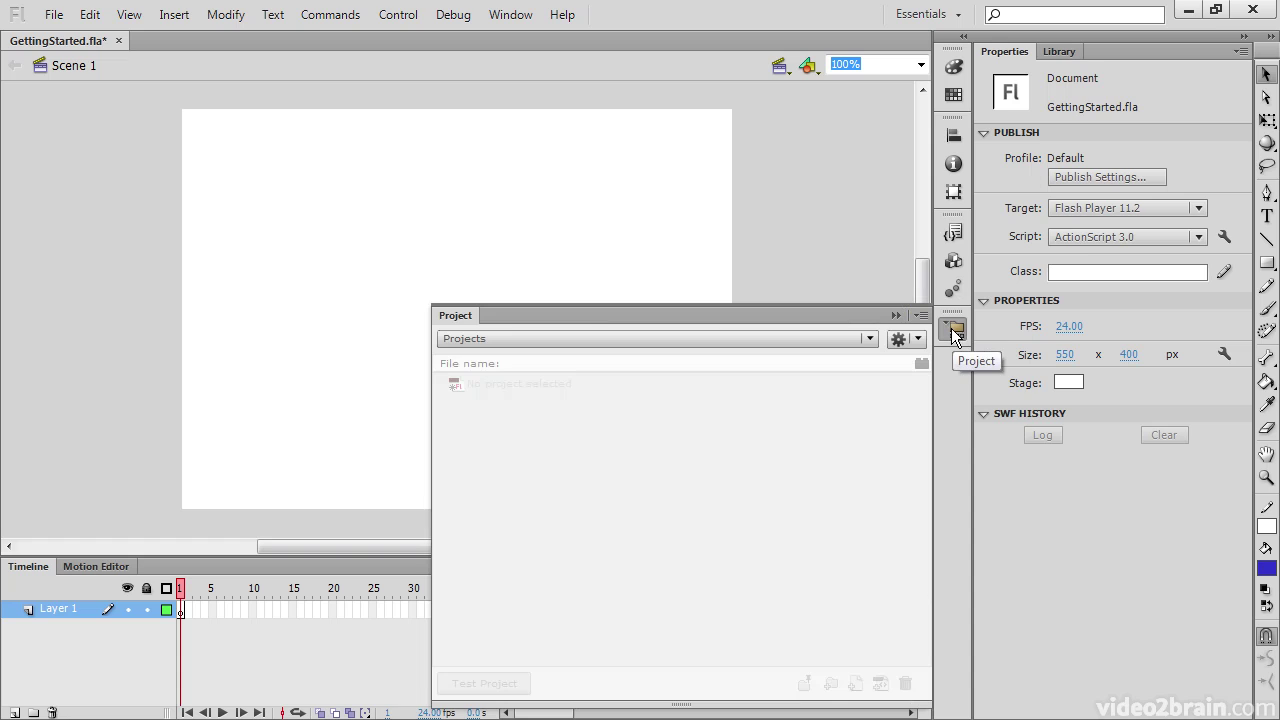